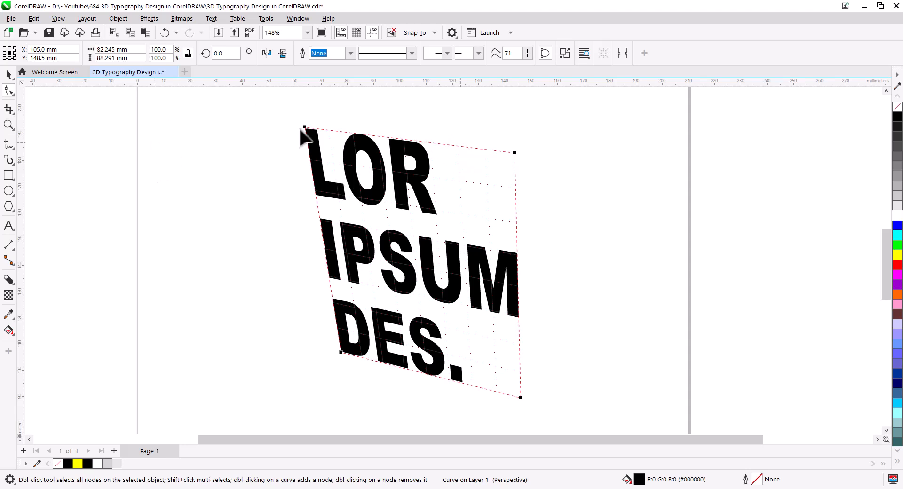
Step: Move the upper-left perspective corner of the text slightly inward and finish the perspective adjustment
left_click_drag(306, 127, 311, 128)
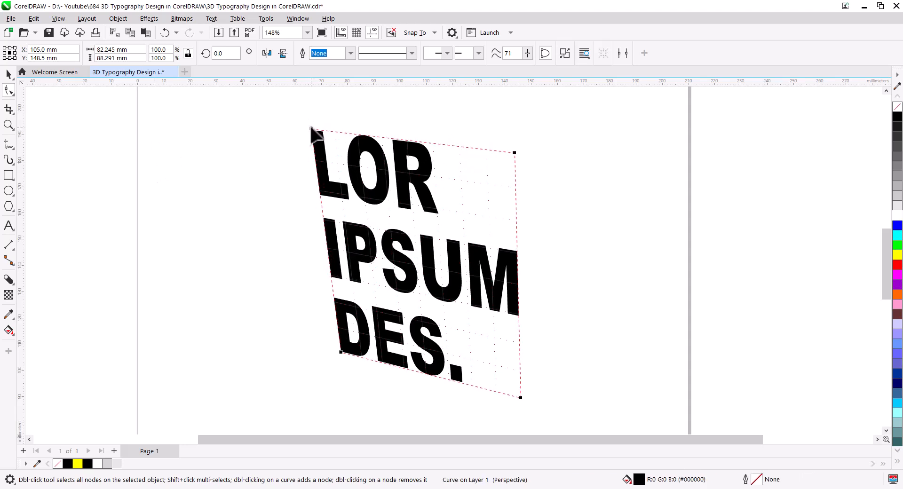
left_click(9, 75)
key("Escape")
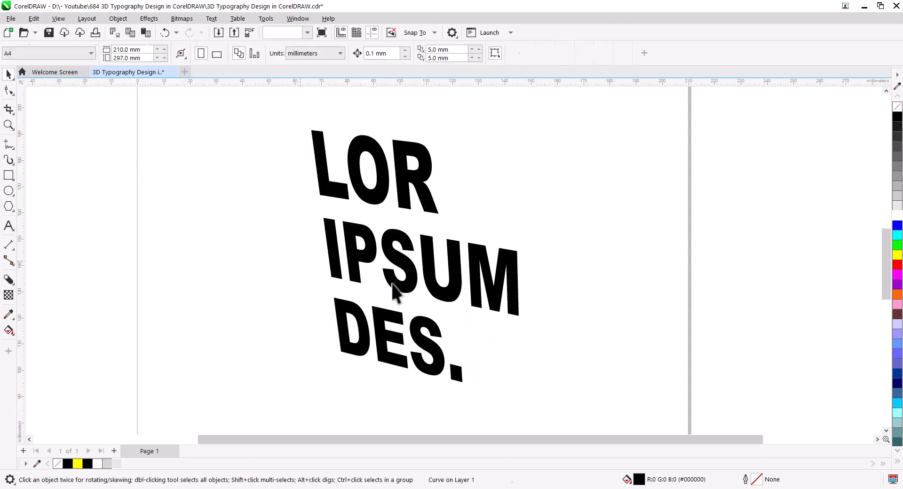
Step: Convert the perspective lettering to curves and fill it with red (#FF0000)
right_click(473, 265)
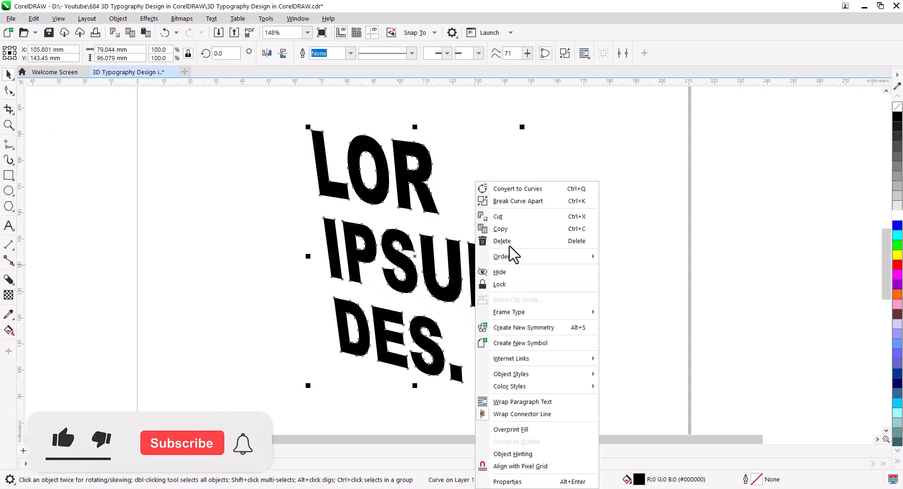
left_click(546, 188)
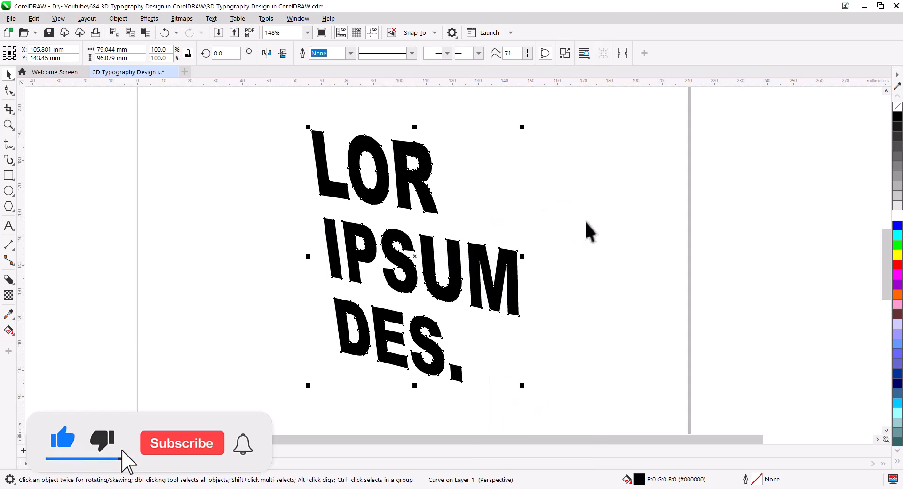
left_click(897, 264)
left_click(542, 297)
Step: Add a black block shadow extending up and to the right from the red lettering, about 1.94 mm deep at about 50°
left_click_drag(540, 297, 488, 306)
scroll(455, 290, "up", 4)
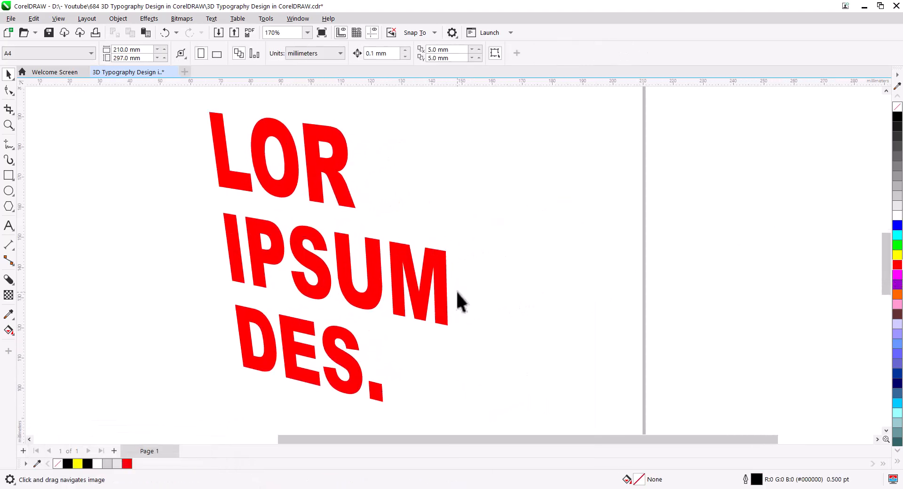
left_click_drag(484, 272, 436, 309)
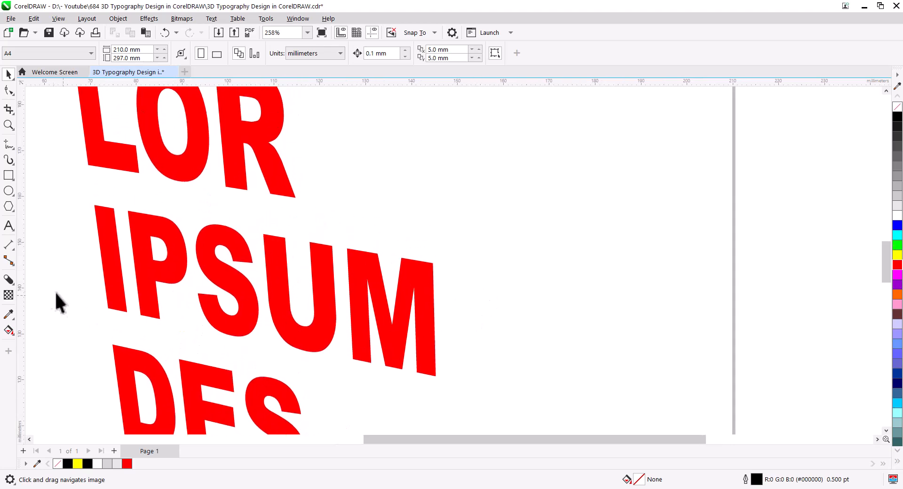
left_click(13, 282)
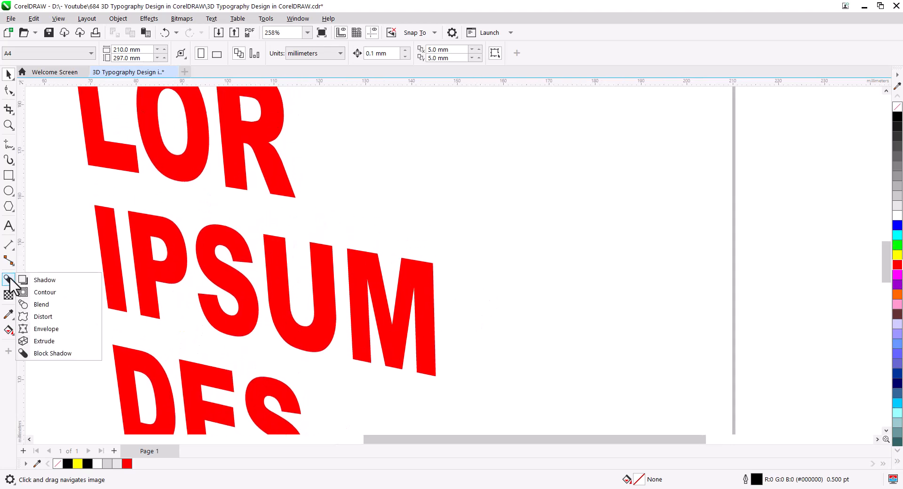
left_click(56, 356)
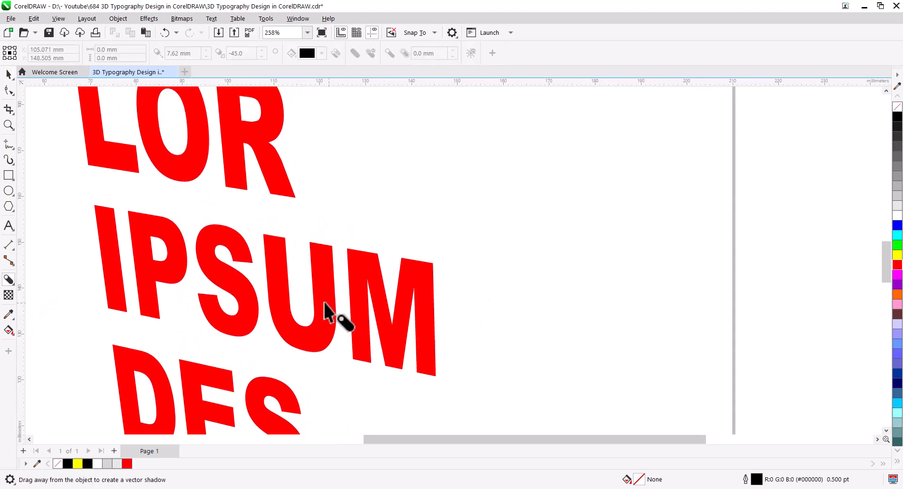
left_click(320, 269)
left_click_drag(319, 268, 260, 266)
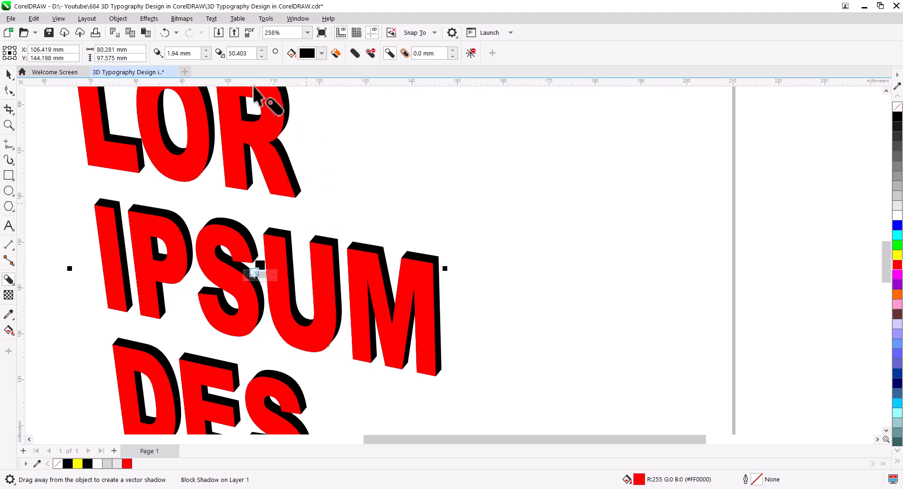
Step: Set the block shadow's depth to 1.2 mm
double_click(175, 53)
type("1.2")
key("Return")
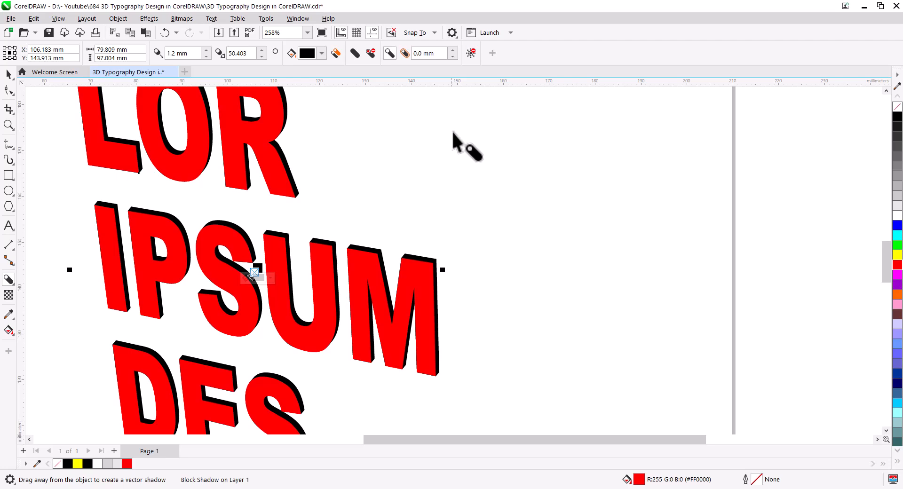
Step: Adjust the block shadow freehand to a depth of about 1.35 mm and a direction of about 44.6°
scroll(263, 274, "up", 2)
scroll(256, 272, "up", 2)
left_click_drag(216, 260, 219, 262)
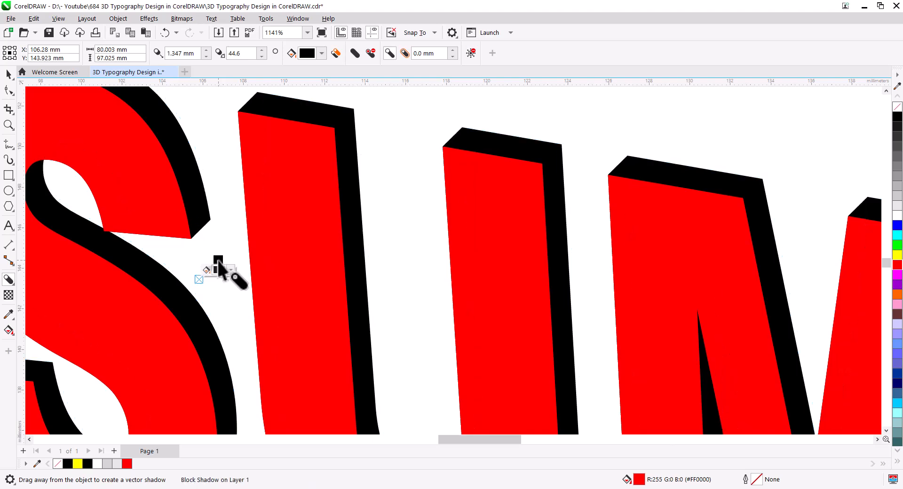
Step: Break the block shadow apart from the red lettering and deselect everything
left_click(8, 74)
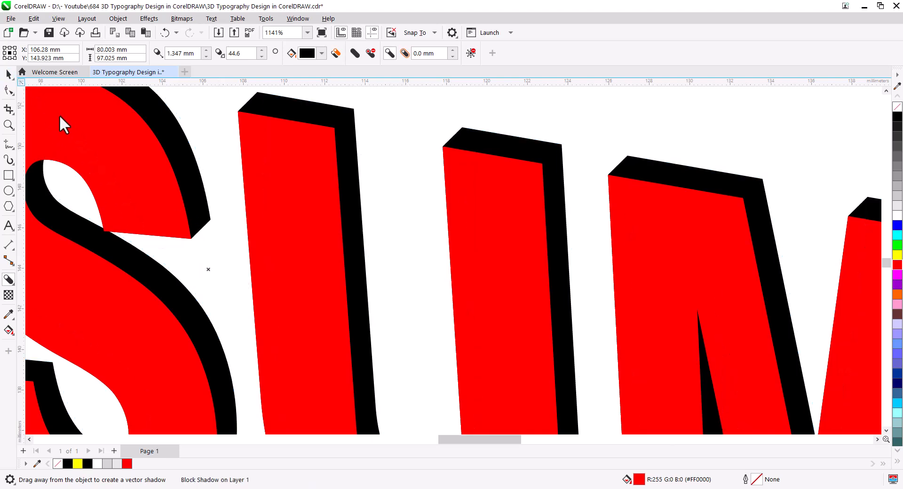
scroll(259, 237, "down", 3)
scroll(263, 245, "down", 5)
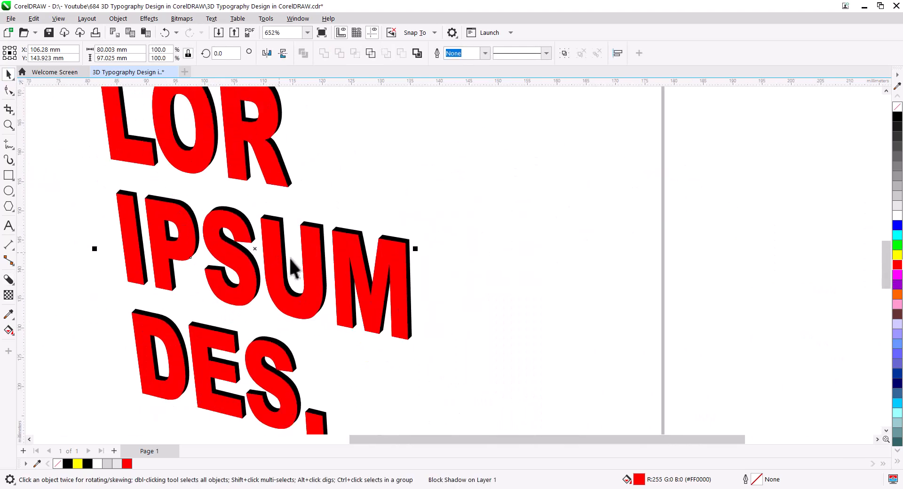
right_click(321, 248)
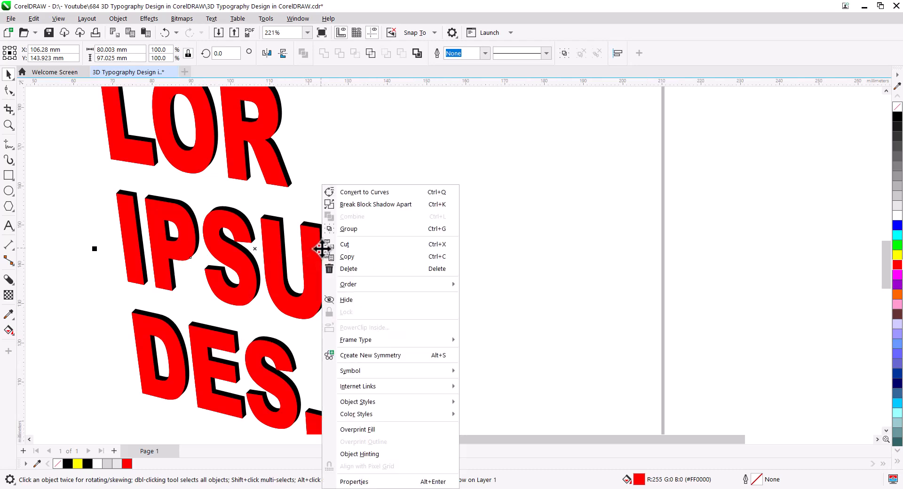
left_click(369, 214)
left_click(336, 208)
Step: Duplicate the black shadow curve diagonally up-right, snapping the red M's upper-right corner position to the shadow's outer corner
scroll(332, 233, "up", 7)
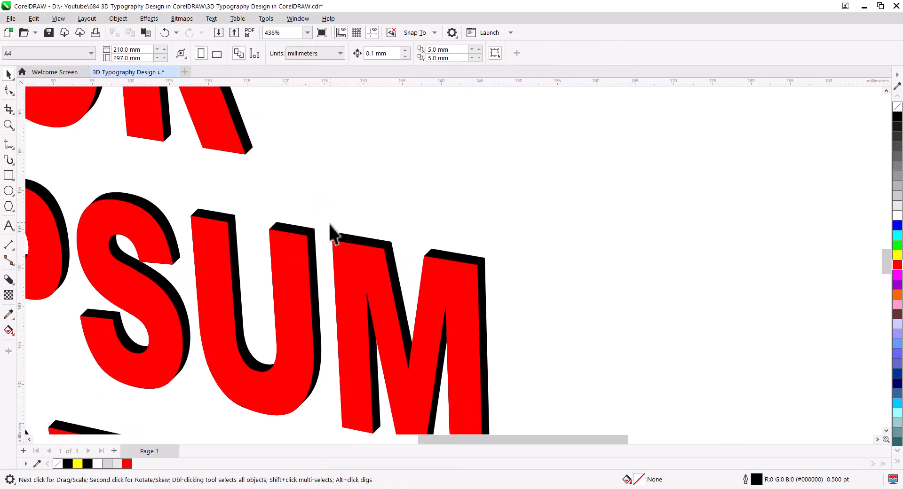
left_click_drag(519, 289, 238, 218)
scroll(339, 252, "up", 3)
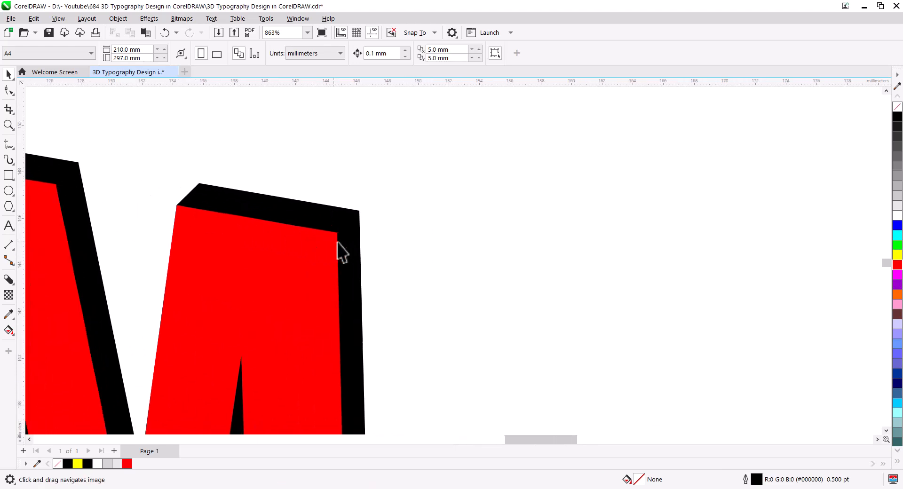
left_click(346, 245)
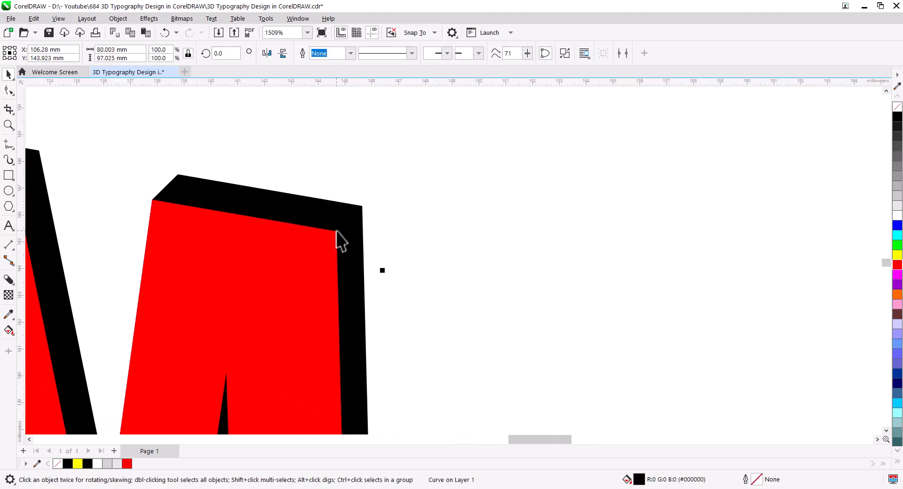
left_click_drag(348, 224, 362, 207)
left_click(388, 229)
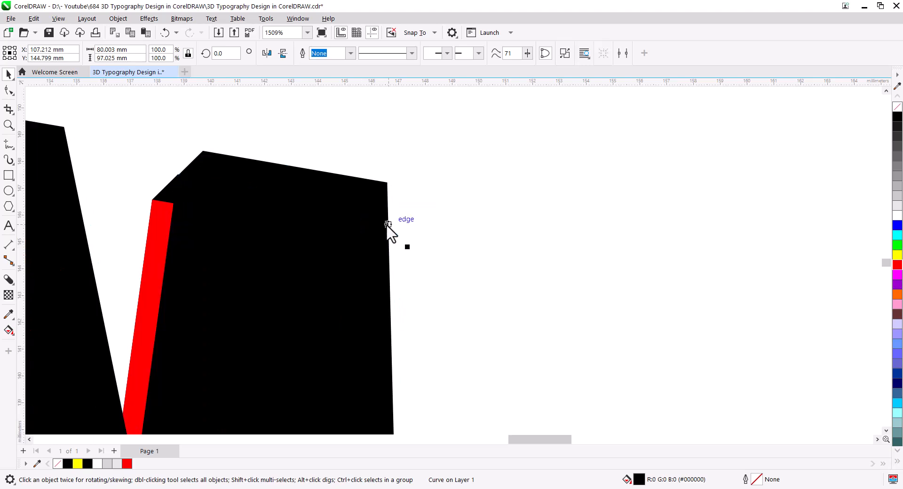
Step: Send the duplicated shadow curve to the back of the page
right_click(385, 198)
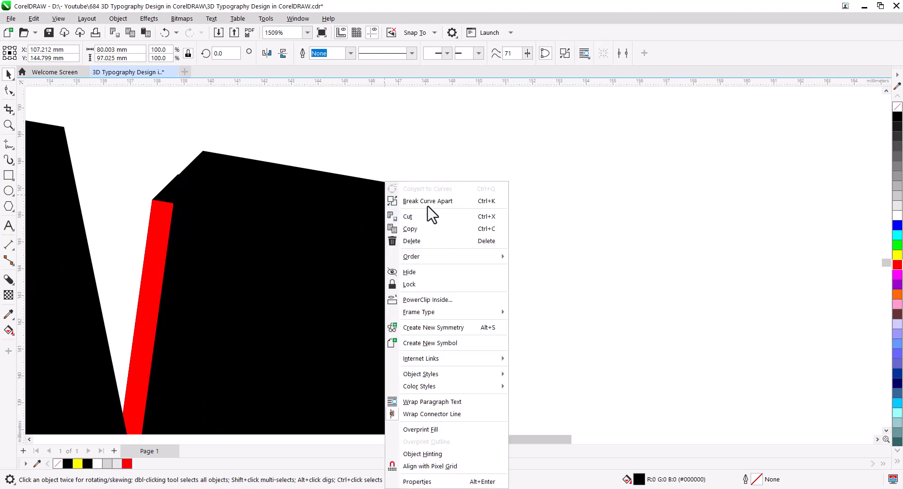
mouse_move(497, 258)
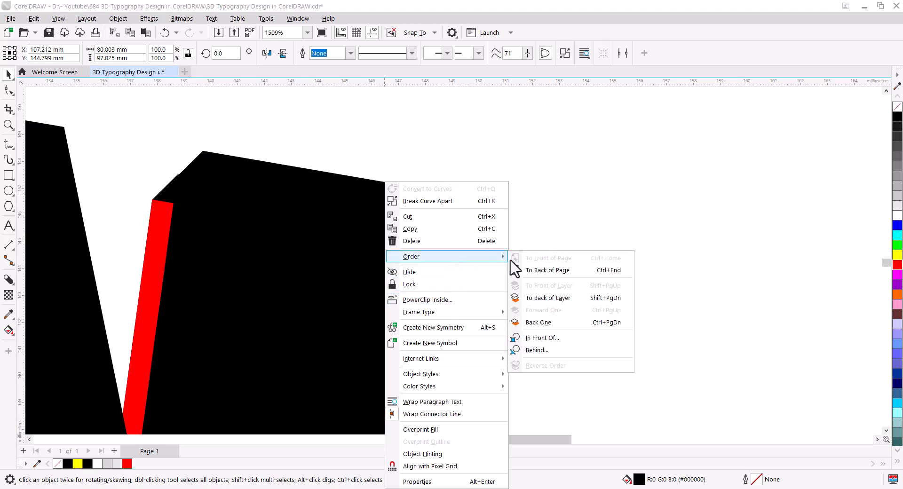
left_click(545, 276)
left_click(526, 263)
Step: Fill the original shadow curve with white and the red front lettering with black
left_click(351, 236)
left_click(896, 217)
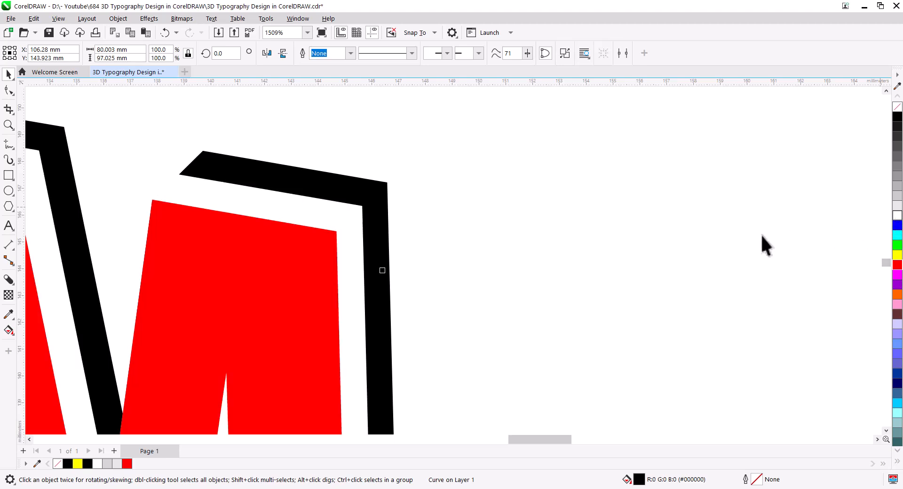
left_click(444, 262)
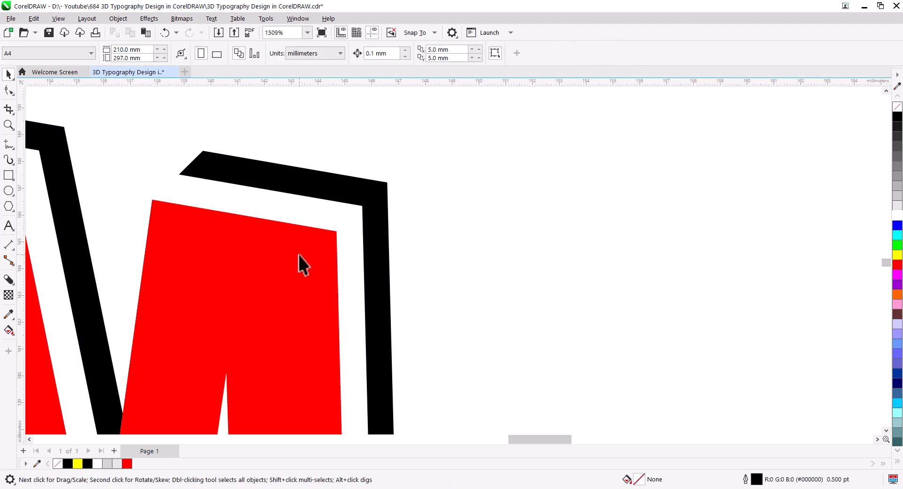
left_click(895, 118)
Step: Duplicate all three lettering layers diagonally down-left, snapping the M's outer shadow corner to the front M's upper-right corner
scroll(363, 219, "down", 8)
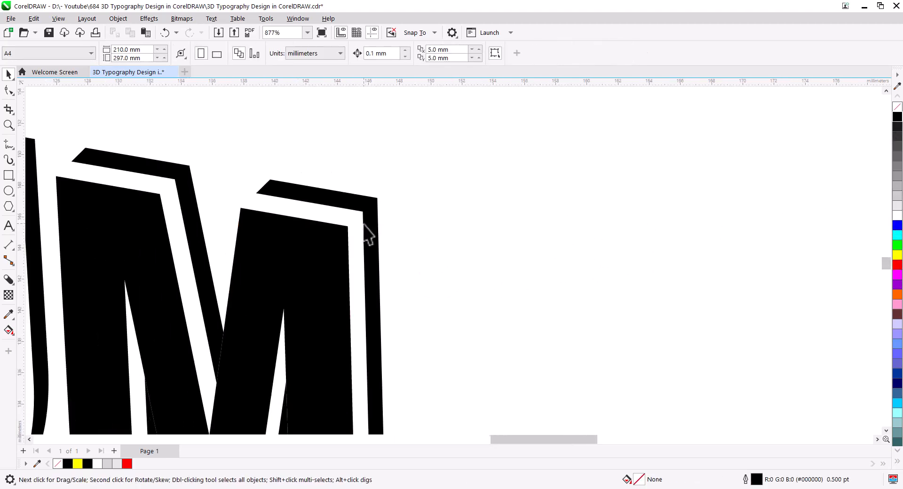
left_click_drag(401, 262, 409, 264)
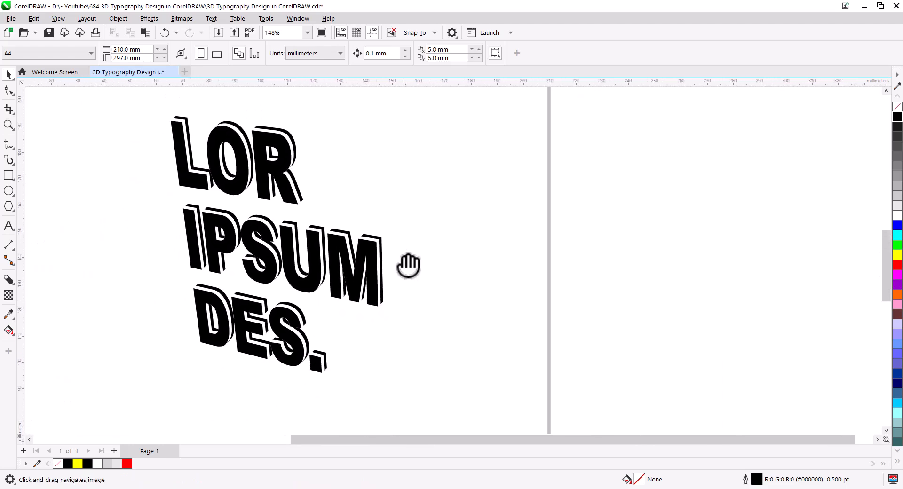
left_click_drag(303, 302, 135, 133)
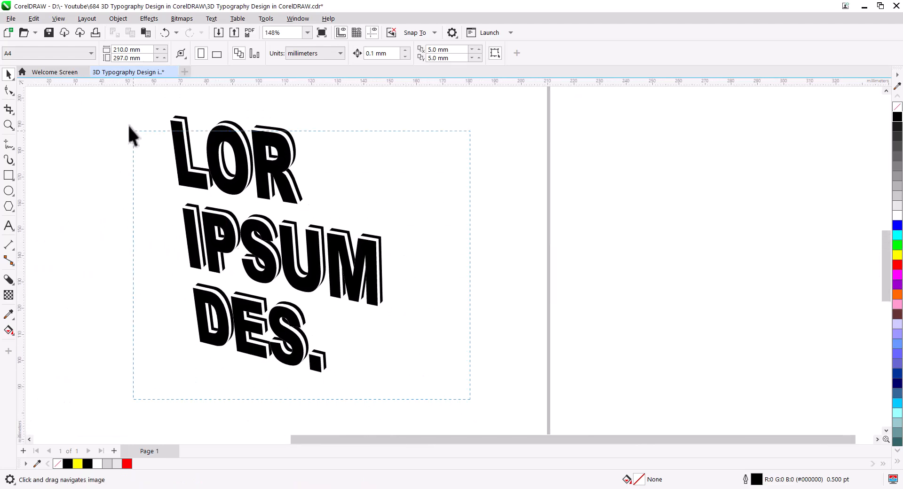
left_click_drag(114, 99, 117, 104)
scroll(397, 256, "up", 4)
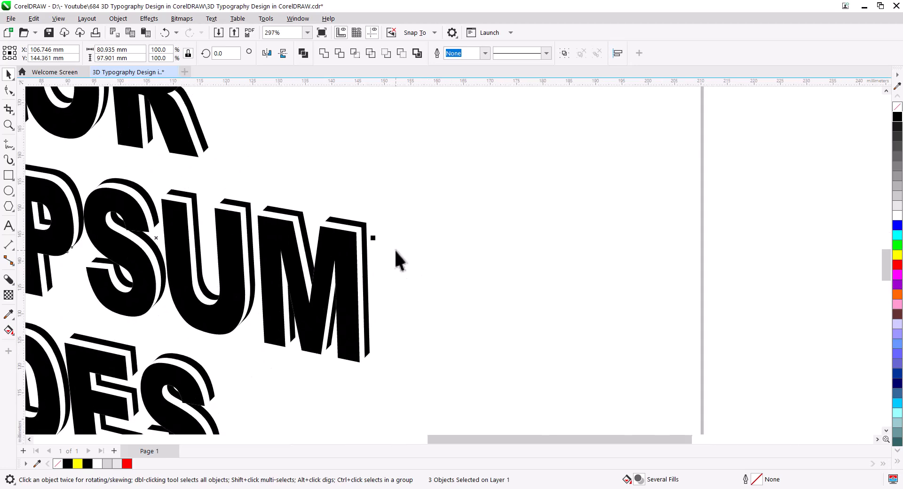
scroll(387, 247, "up", 2)
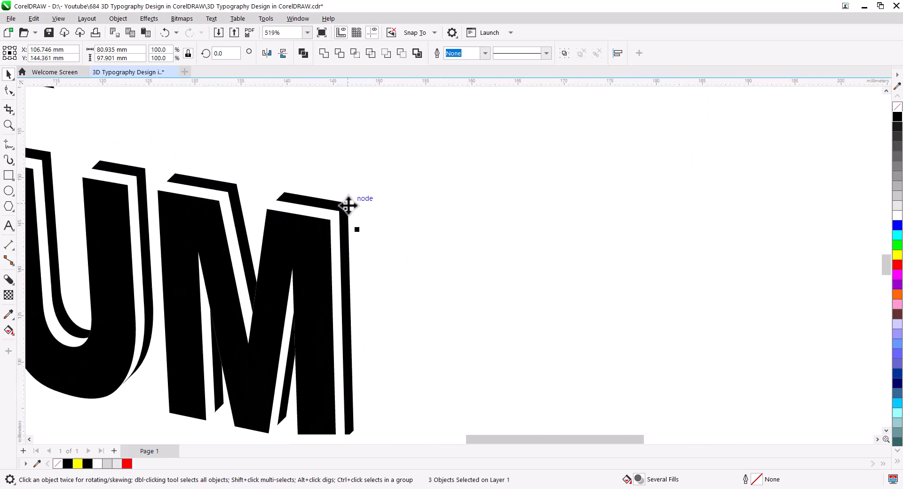
left_click_drag(348, 205, 332, 221)
left_click(354, 243)
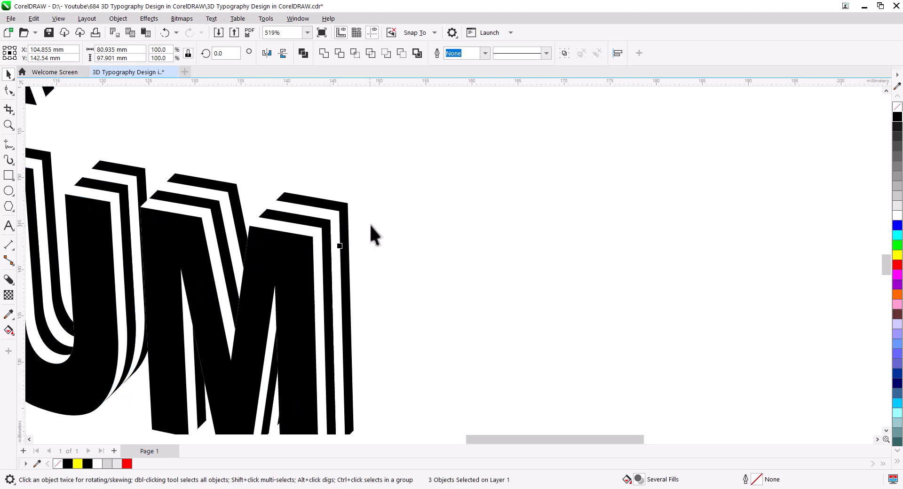
scroll(399, 211, "down", 1)
scroll(414, 214, "down", 5)
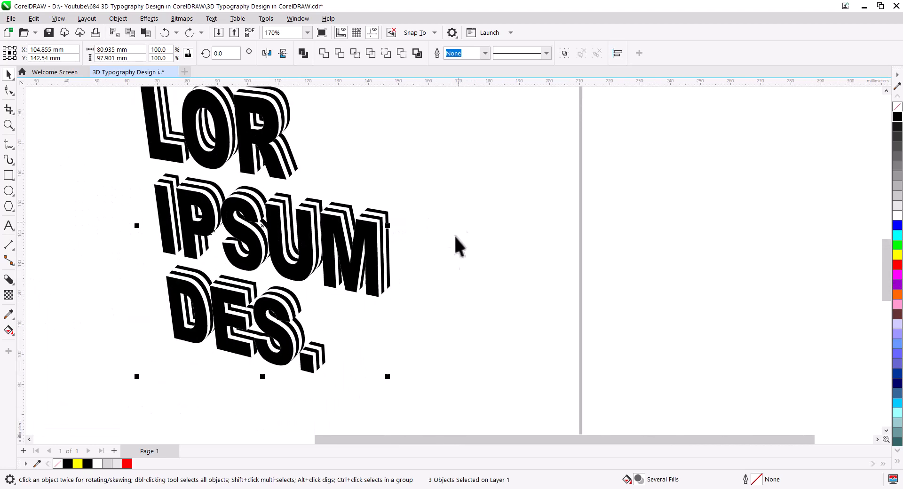
left_click(435, 270)
Step: Duplicate the six lettering layers diagonally down-left, aligning the copy's outer corner with the front M's upper-right corner
scroll(435, 270, "down", 1)
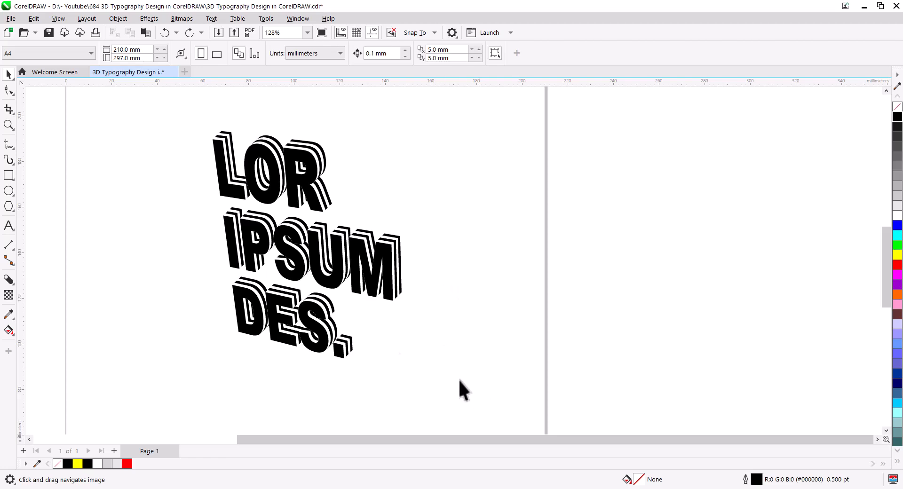
left_click_drag(182, 107, 423, 371)
scroll(395, 228, "up", 3)
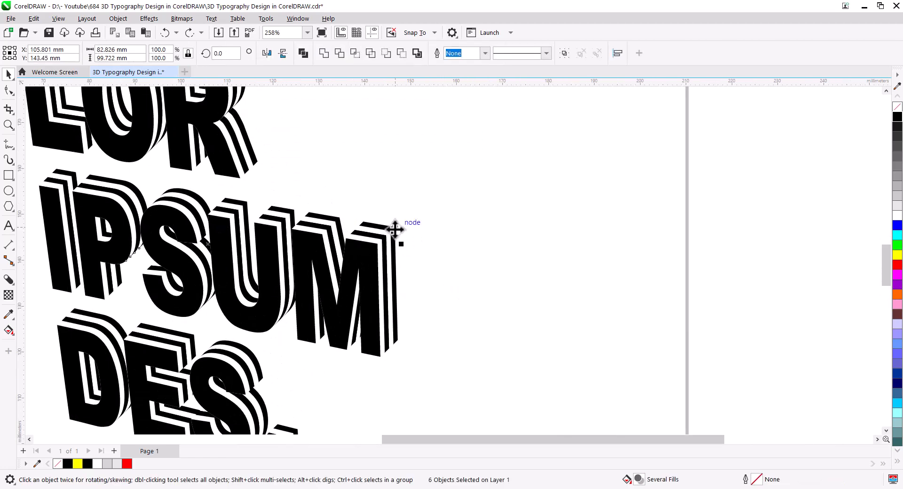
left_click_drag(395, 229, 375, 241)
left_click(405, 265)
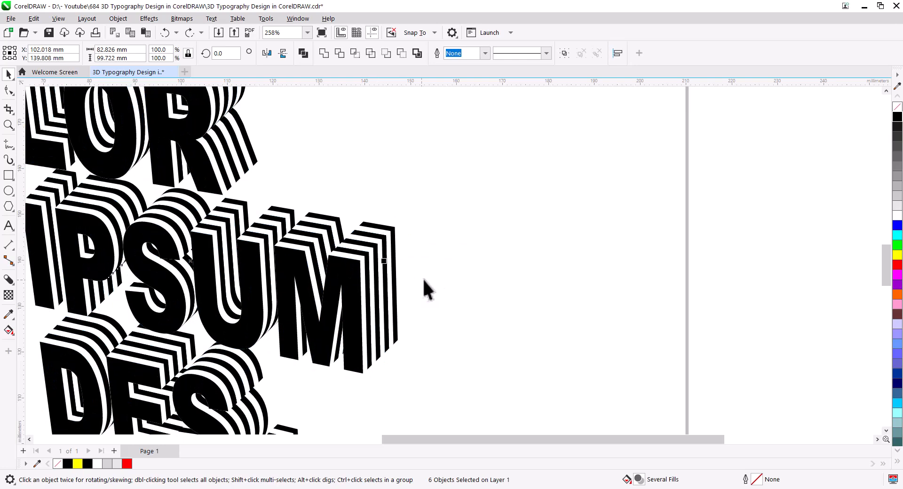
Step: Duplicate the full twelve-object lettering stack diagonally down-left to double the striped depth, and deselect the result
scroll(444, 277, "down", 5)
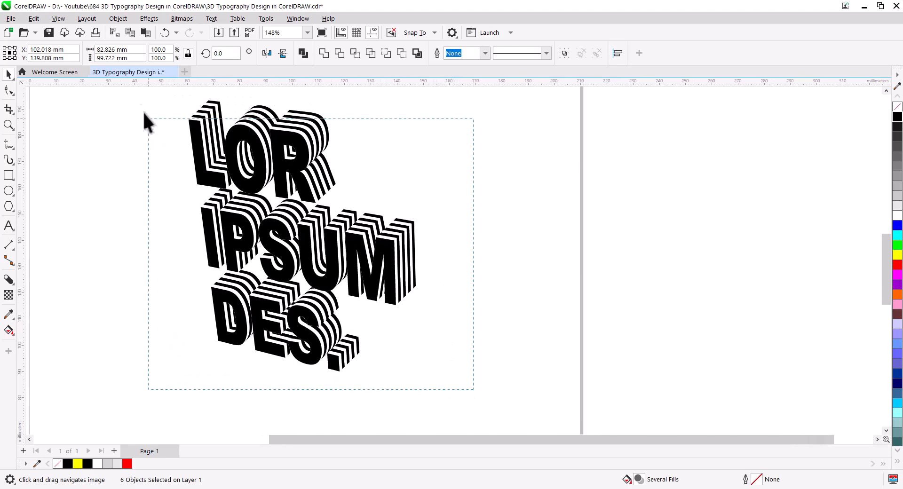
left_click_drag(149, 121, 147, 119)
scroll(433, 262, "up", 5)
left_click_drag(397, 221, 362, 255)
left_click(386, 275)
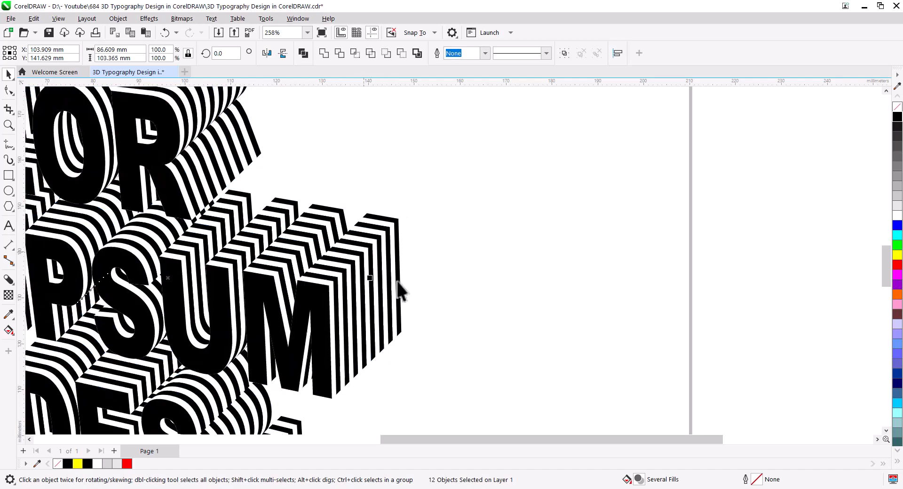
left_click(440, 258)
scroll(395, 263, "down", 2)
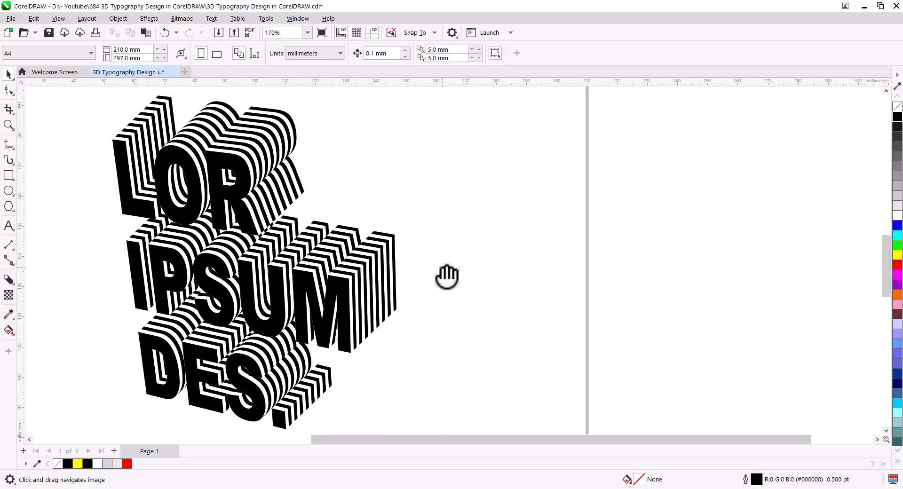
Step: Group all the striped lettering layers and move the group slightly up toward the middle of the page
scroll(343, 302, "down", 2)
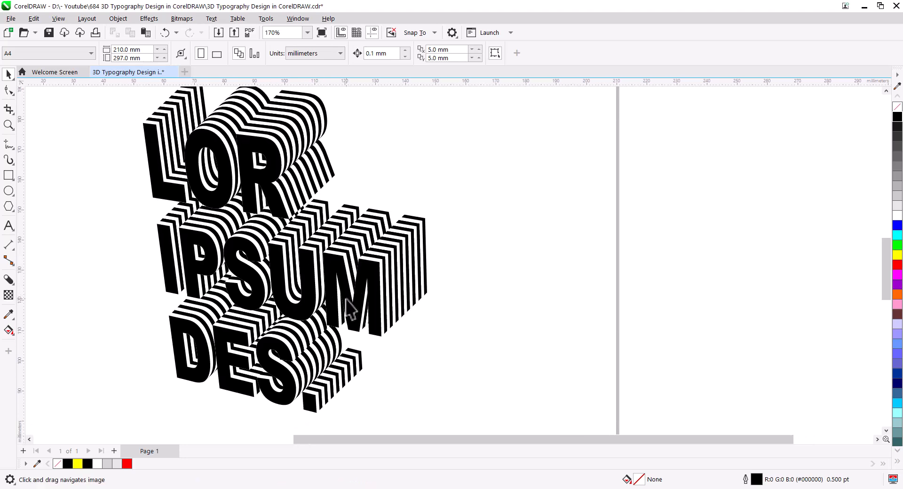
left_click_drag(324, 342, 183, 147)
right_click(299, 201)
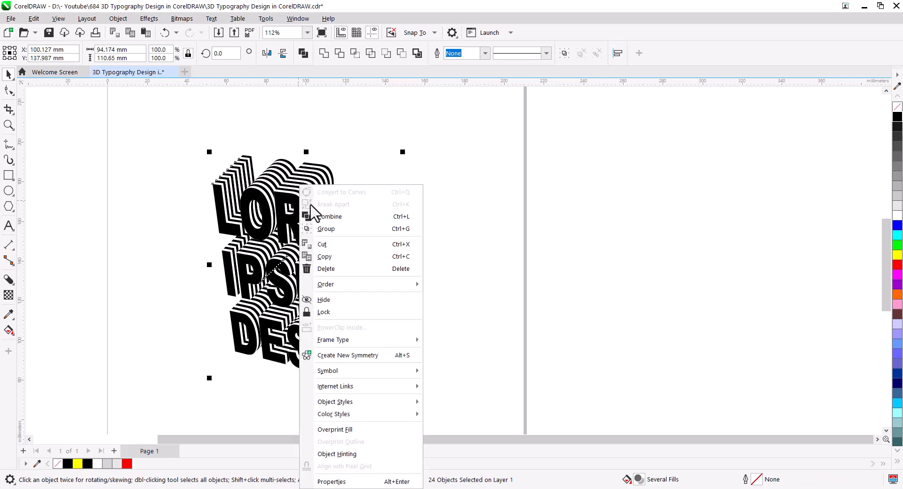
left_click(337, 230)
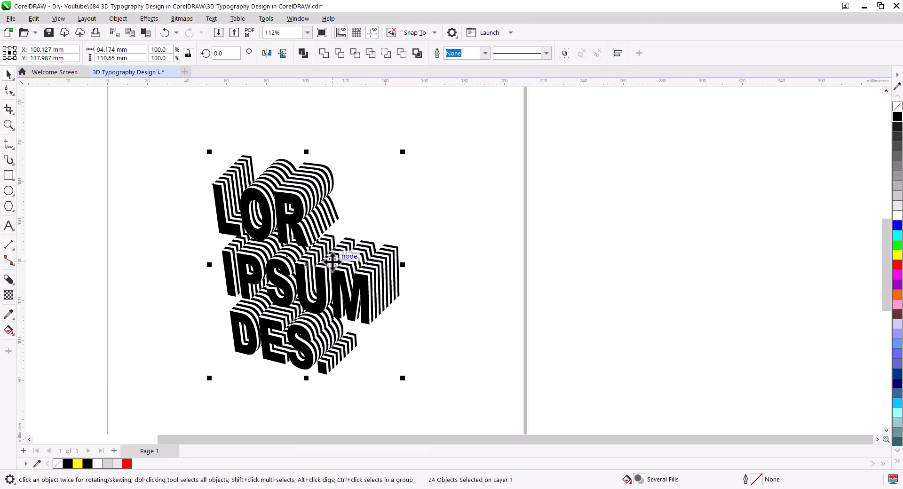
left_click_drag(328, 249, 384, 241)
left_click(510, 284)
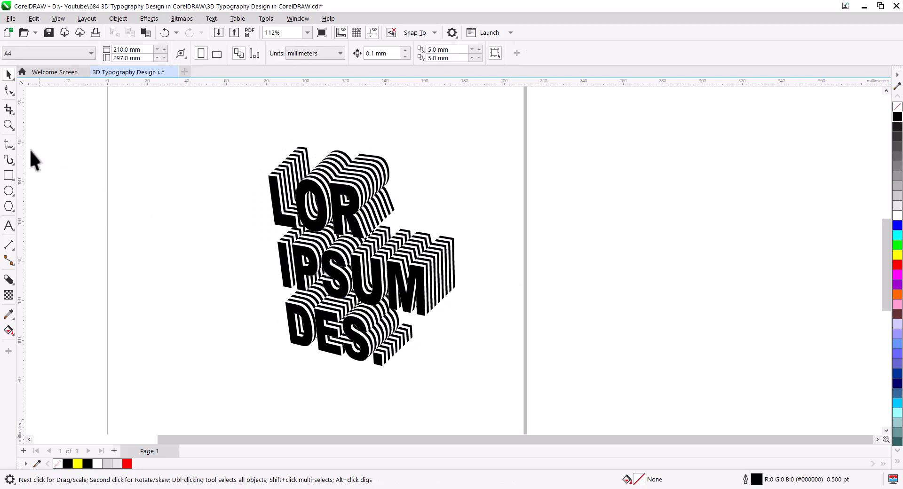
Step: Create a page-sized rectangle and shrink its height symmetrically to about 176 mm around the lettering
double_click(9, 175)
left_click(8, 75)
scroll(254, 240, "down", 2)
left_click_drag(261, 266, 276, 279)
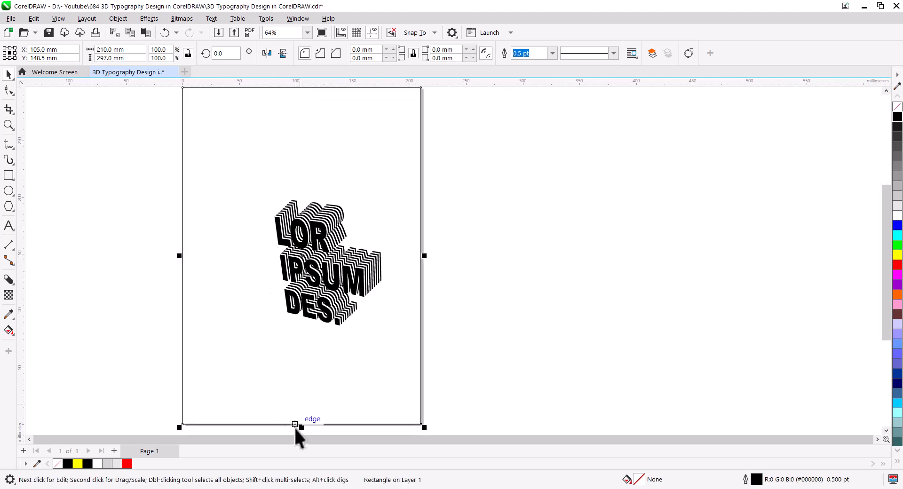
left_click_drag(302, 428, 302, 356)
left_click(152, 311)
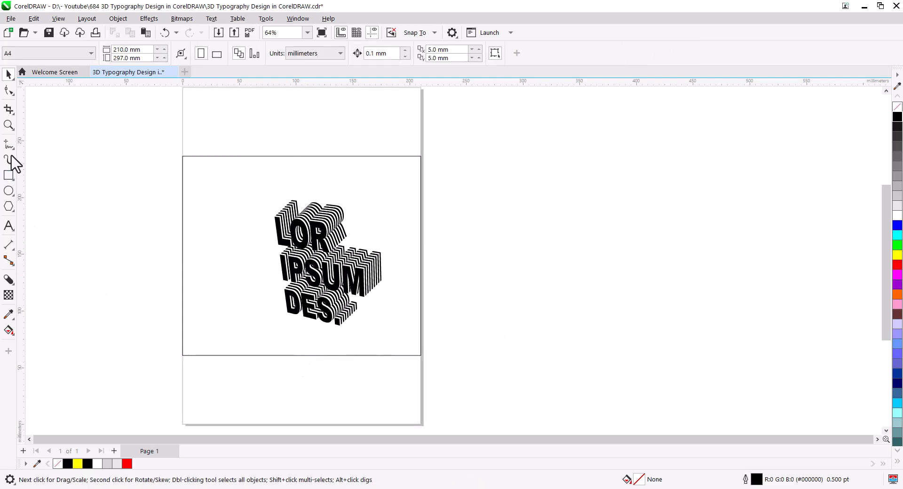
Step: Draw a straight diagonal line about 236 by 172 mm across the rectangle and shift it up and to the left
left_click(14, 143)
left_click(38, 155)
mouse_move(439, 177)
left_mouse_down()
mouse_move(266, 316)
mouse_move(171, 372)
left_mouse_up()
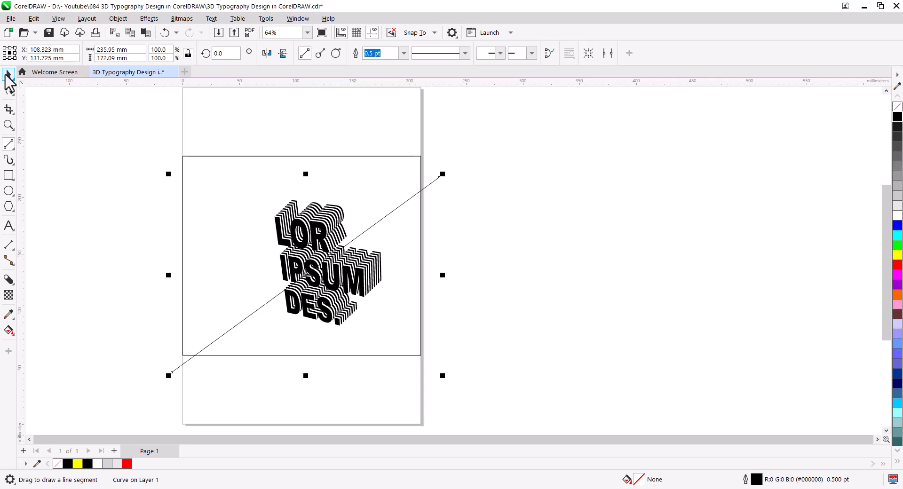
left_click(7, 74)
left_click_drag(386, 217, 358, 185)
Step: Move the lettering group off the page and Smart Fill both rectangle regions beside the diagonal with yellow and no outline
left_click(330, 235)
left_click_drag(330, 235, 584, 250)
left_click(9, 335)
left_click(46, 343)
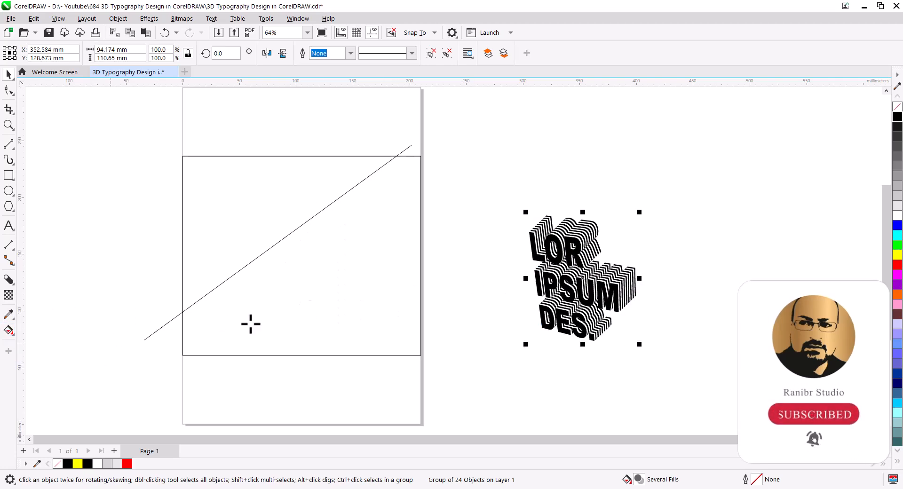
left_click(250, 268)
left_click(221, 237)
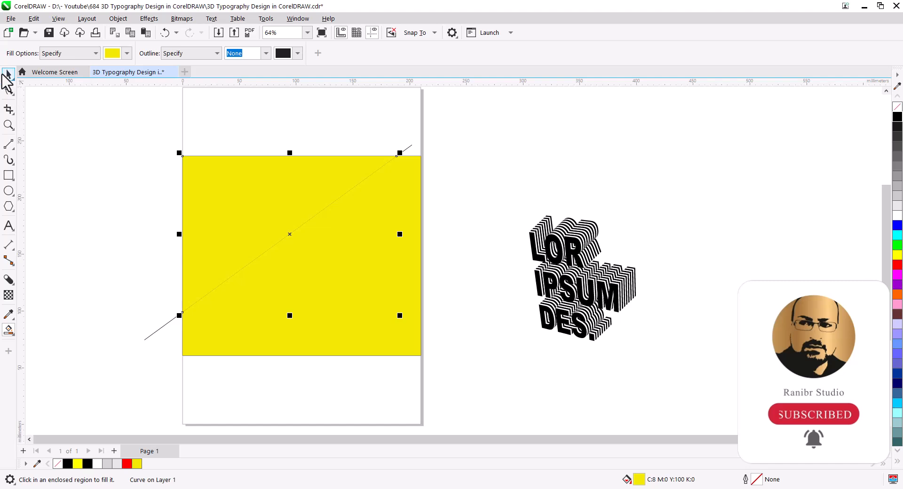
left_click(7, 74)
left_click(50, 144)
Step: Send both yellow background shapes to the back of the page
left_click(196, 190)
left_click(302, 272, "shift")
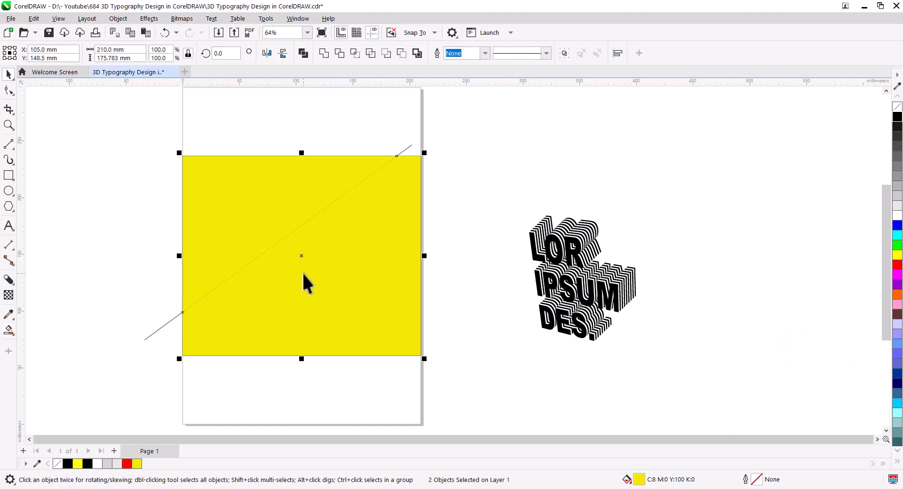
right_click(305, 277)
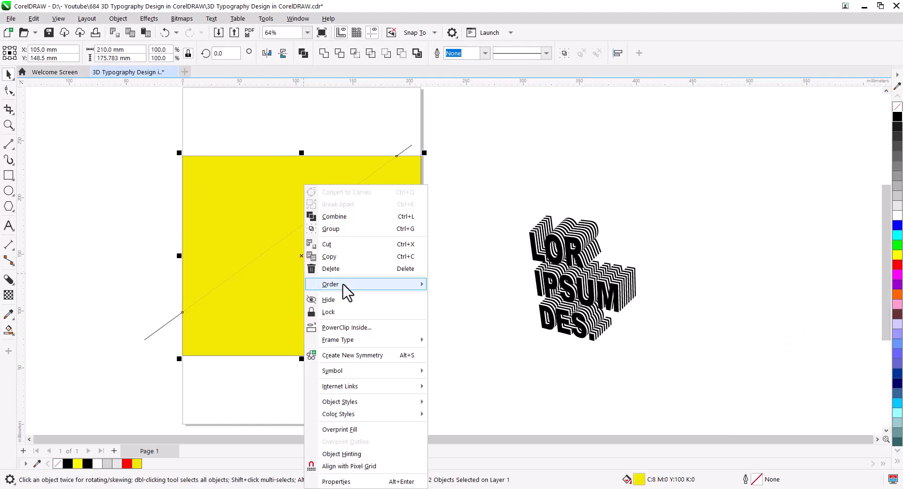
mouse_move(345, 285)
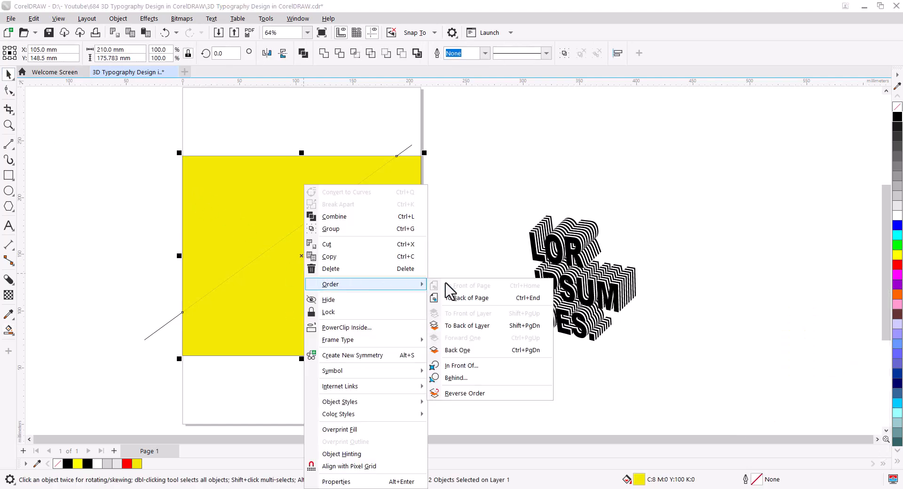
left_click(479, 300)
left_click(134, 337)
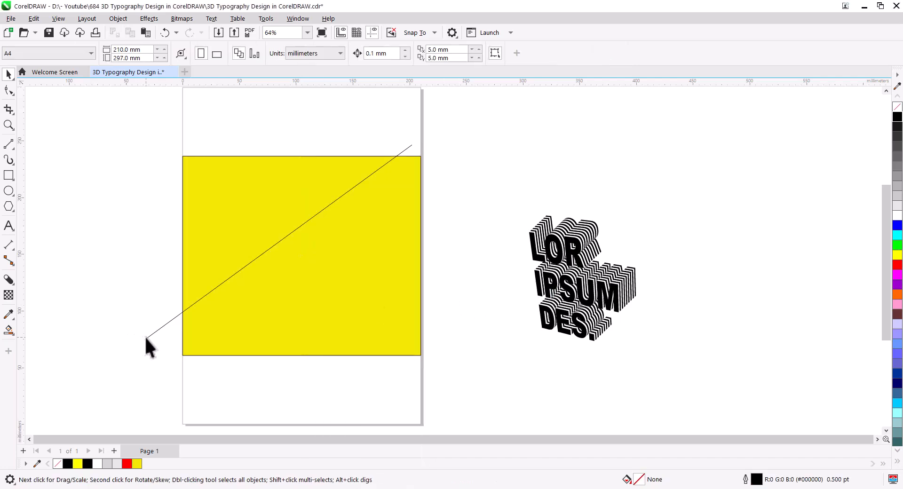
Step: Delete the diagonal guide line and the outlined rectangle above the yellow shapes
left_click(146, 337)
key("Delete")
left_click(228, 331)
key("Escape")
Step: Fill the lower background shape with light gray and the upper one with a lighter gray
left_click(305, 321)
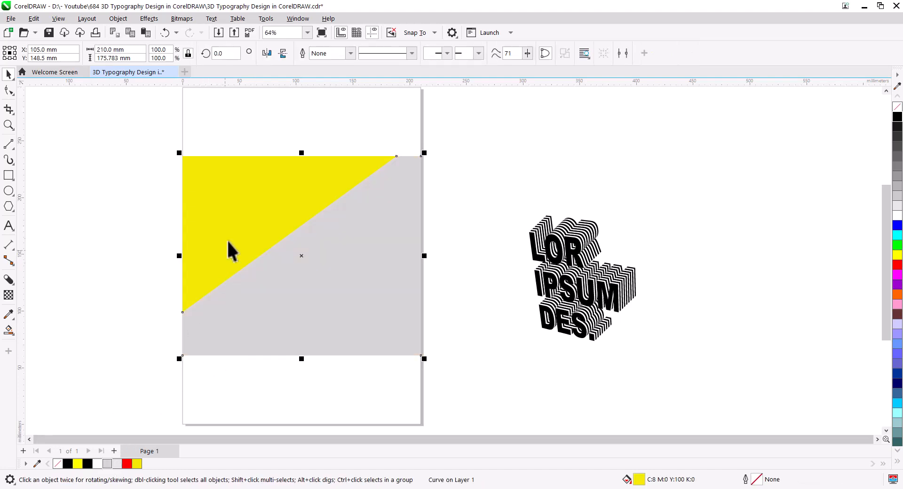
left_click(225, 249)
left_click(117, 464)
left_click(123, 368)
Step: Move the lettering group back onto the gray background, scale it to 139%, and place it toward the right edge
left_click_drag(672, 380, 504, 213)
left_click_drag(603, 290, 378, 292)
left_click_drag(296, 212, 255, 163)
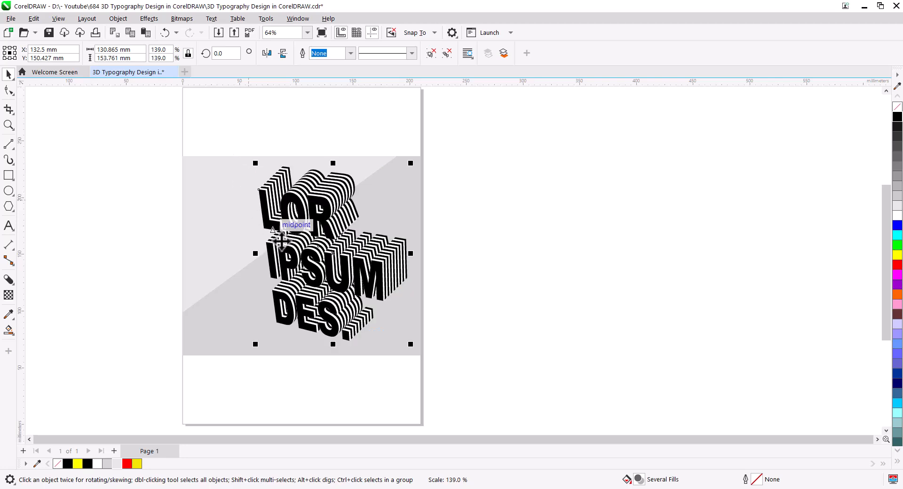
left_click_drag(352, 258, 408, 225)
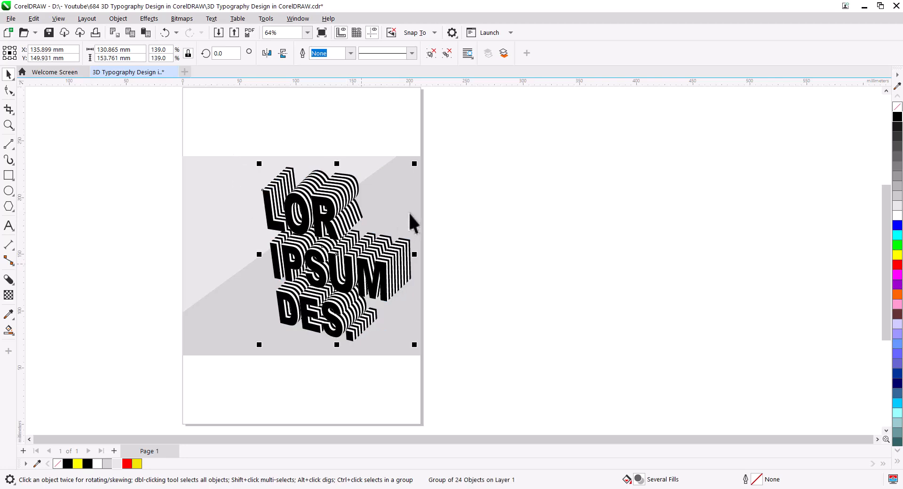
left_click(404, 206, "shift")
left_click(506, 210)
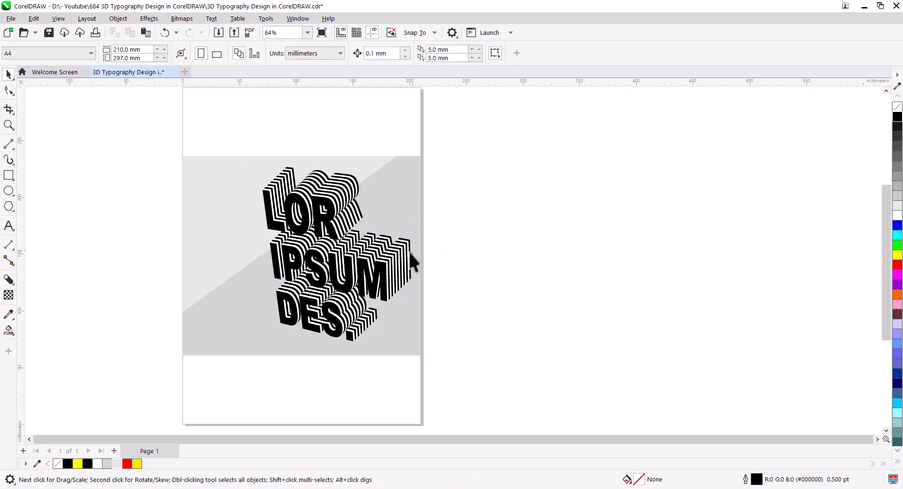
Step: Add the three-line text ADD TEXT HERE in Arial 24 pt at the background's upper-left corner
scroll(382, 258, "up", 1)
left_click_drag(385, 271, 428, 262)
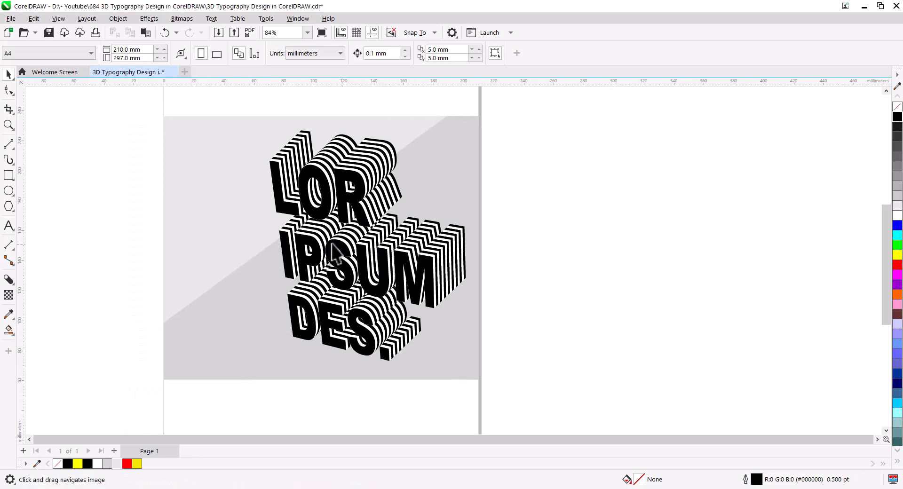
left_click(8, 226)
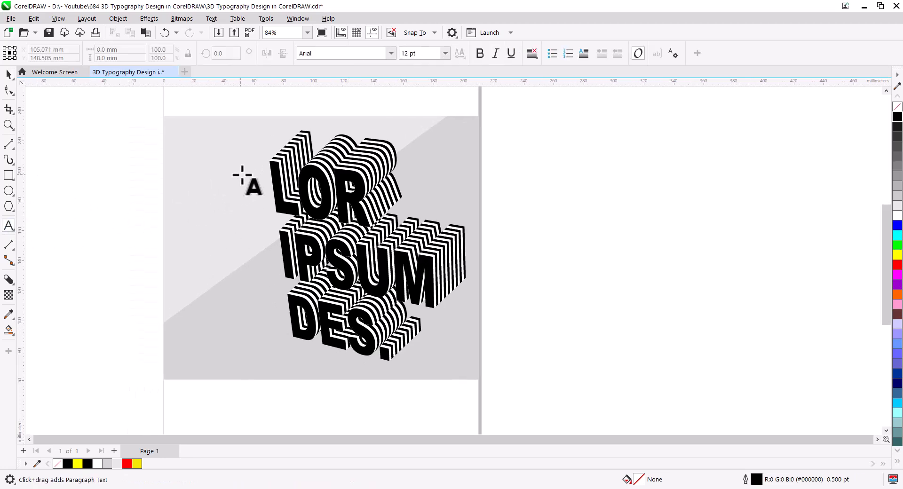
left_click(310, 198)
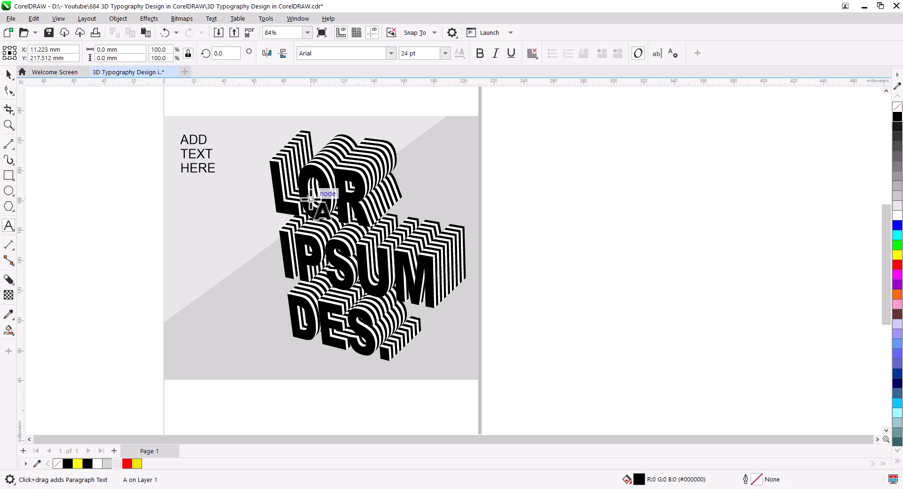
Step: Copy the ADD TEXT HERE lines and paste them to form a column of four repetitions
left_click(8, 74)
key("ctrl+c")
key("ctrl+v")
key("ctrl+v")
key("ctrl+v")
key("ctrl+v")
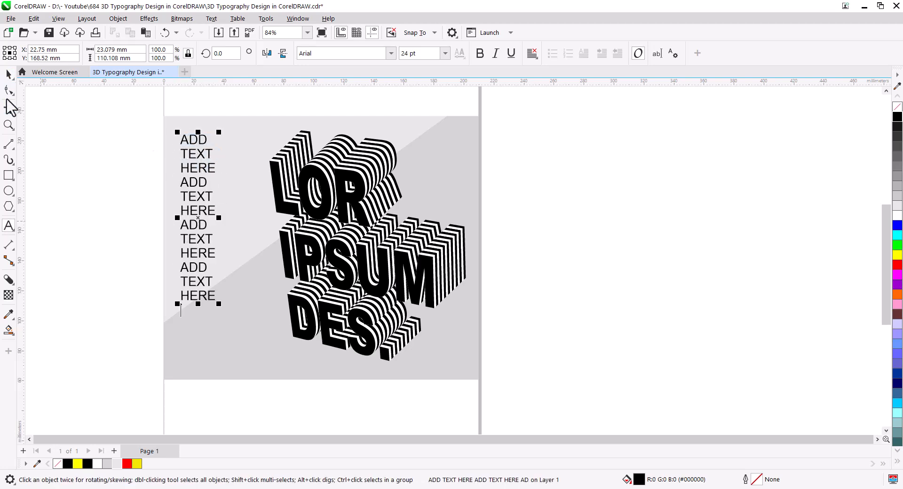
Step: Widen the text column's letter and line spacing with the Shape tool so it runs down the background's full height
left_click(8, 89)
left_click_drag(177, 306, 233, 366)
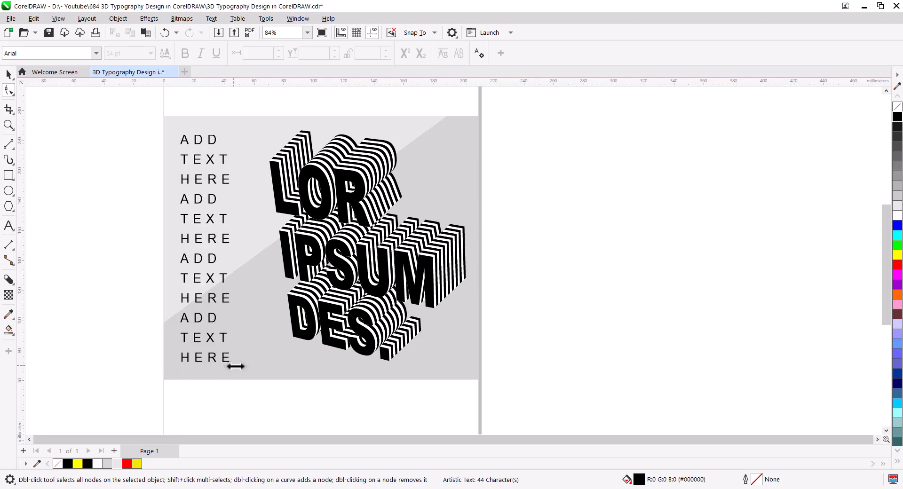
left_click(8, 75)
key("Escape")
scroll(282, 237, "up", 1)
left_click_drag(306, 241, 328, 245)
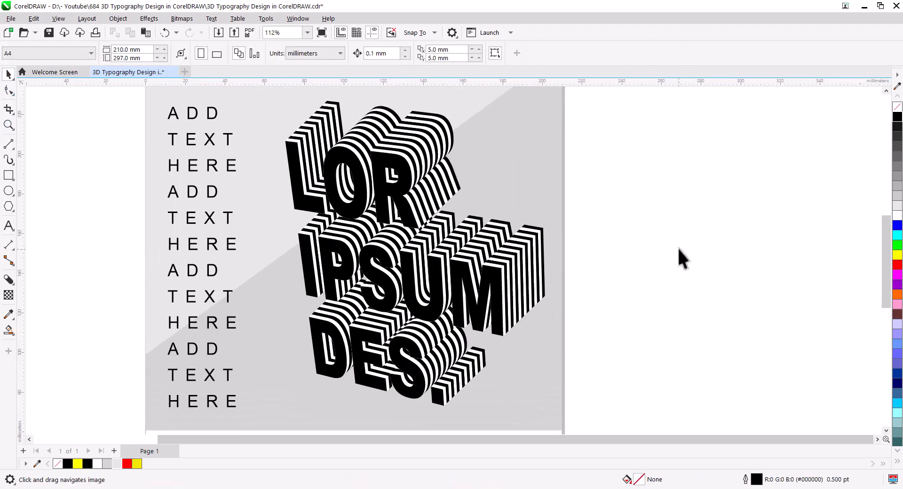